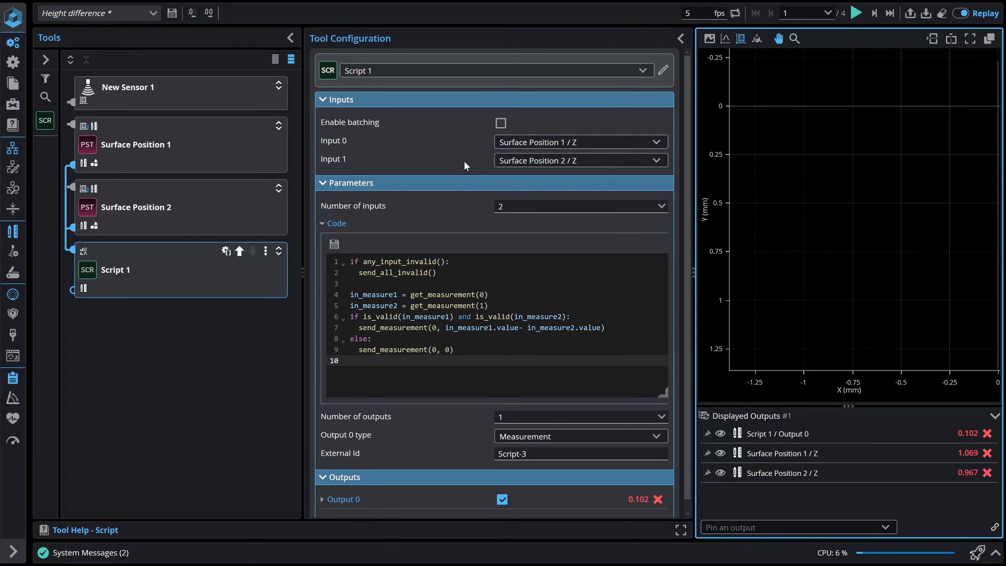
Try an extra closing parenthesis after get_measurement(0) on line 4 of the Script 1 code, and remove it.
left_click(506, 295)
type(")")
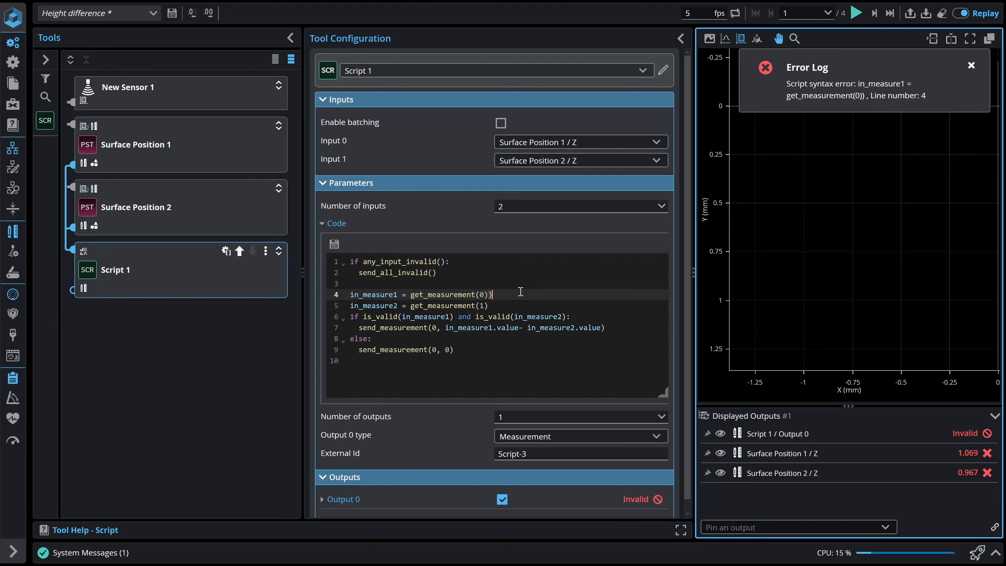
key("BackSpace")
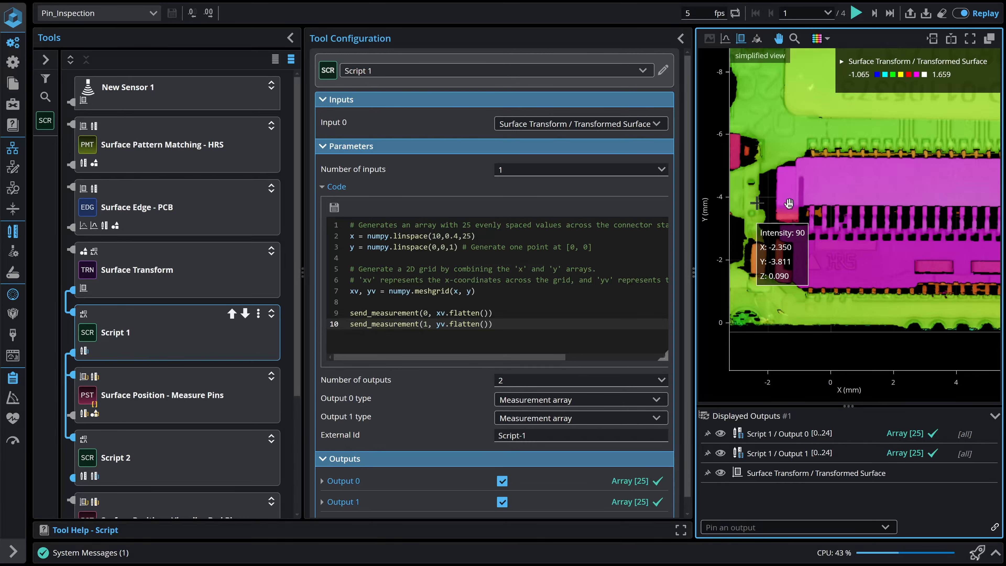
Inspect the connector surface, the Anchor X and Y inputs, and the Z output array values of Surface Position - Measure Pins.
left_click_drag(963, 248, 842, 247)
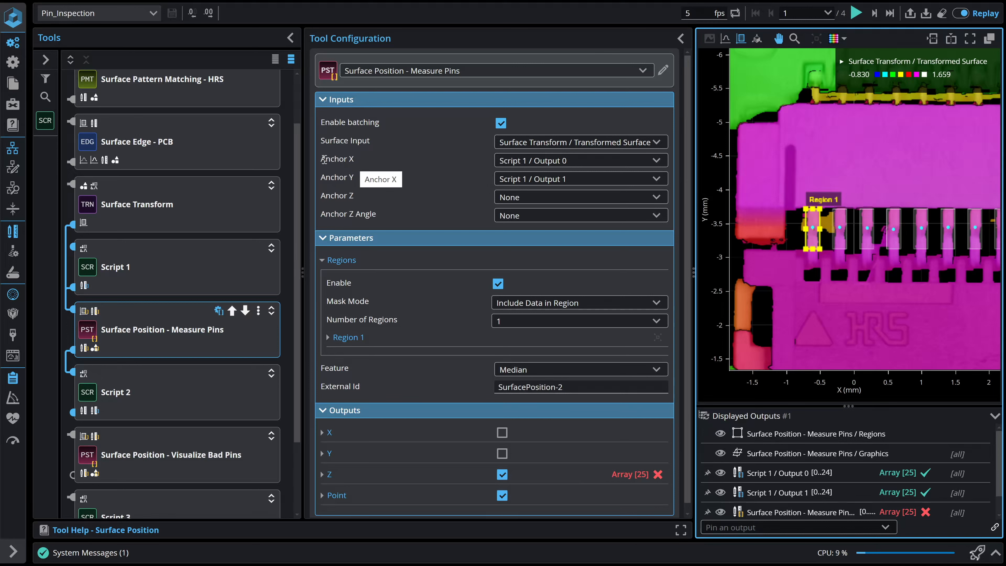
left_click_drag(330, 159, 358, 182)
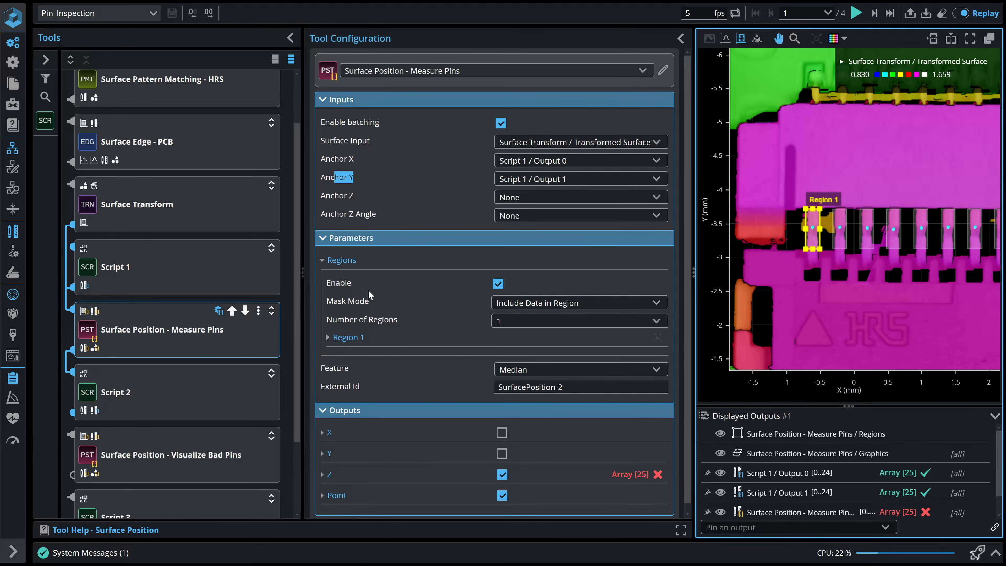
mouse_move(623, 470)
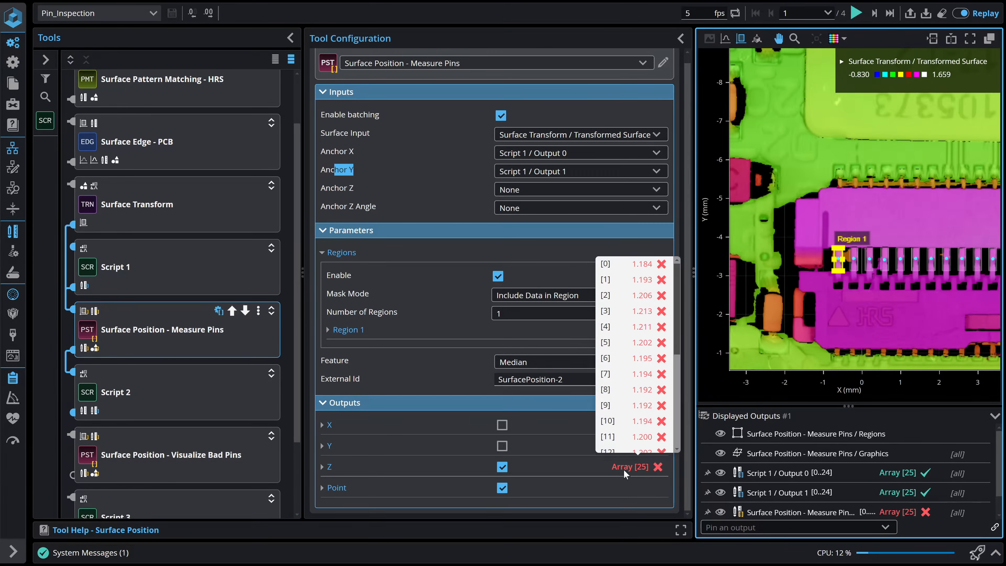
scroll(639, 426, "down", 4)
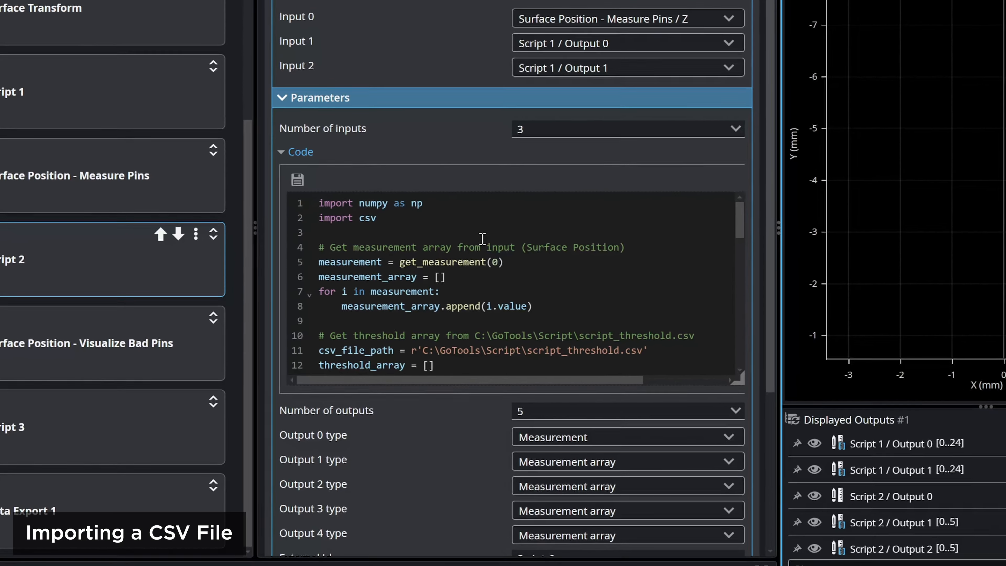
Read through the Script 2 code that loads script_threshold.csv into the threshold array and compares it with the measurements.
left_click(482, 238)
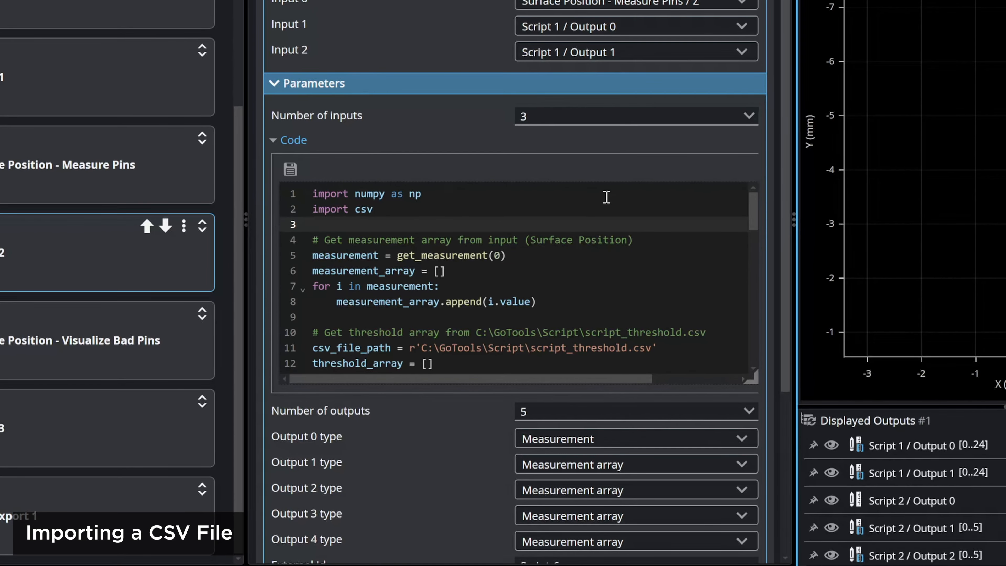
key("Down")
key("Down")
key("Down")
key("Down")
key("Down")
key("Down")
key("Down")
key("Down")
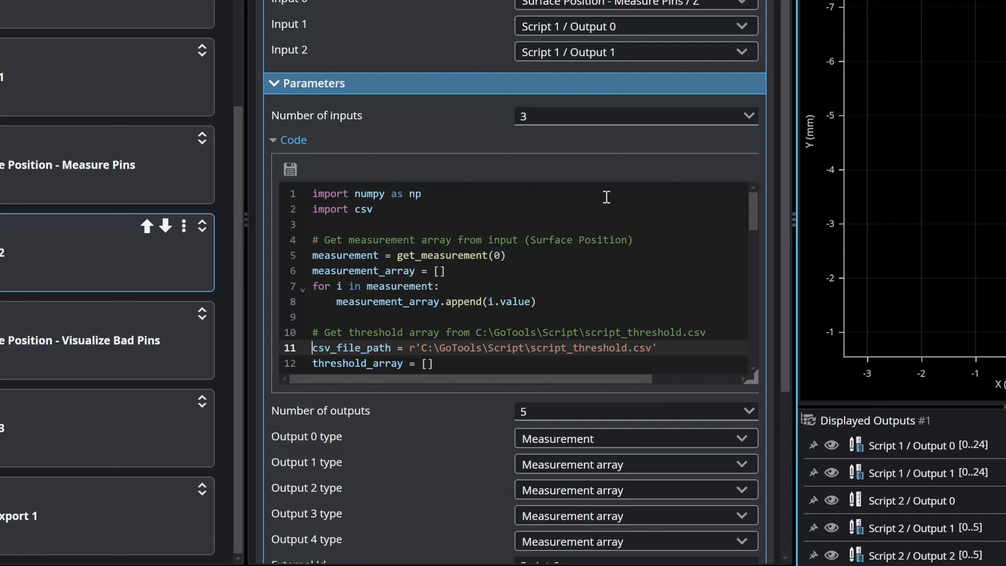
scroll(577, 270, "down", 2)
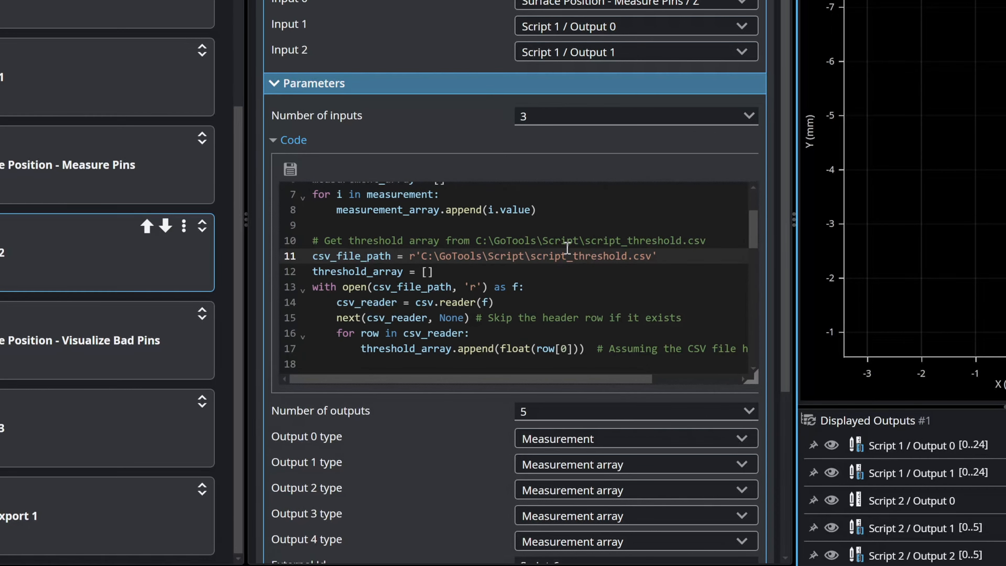
scroll(567, 247, "down", 2)
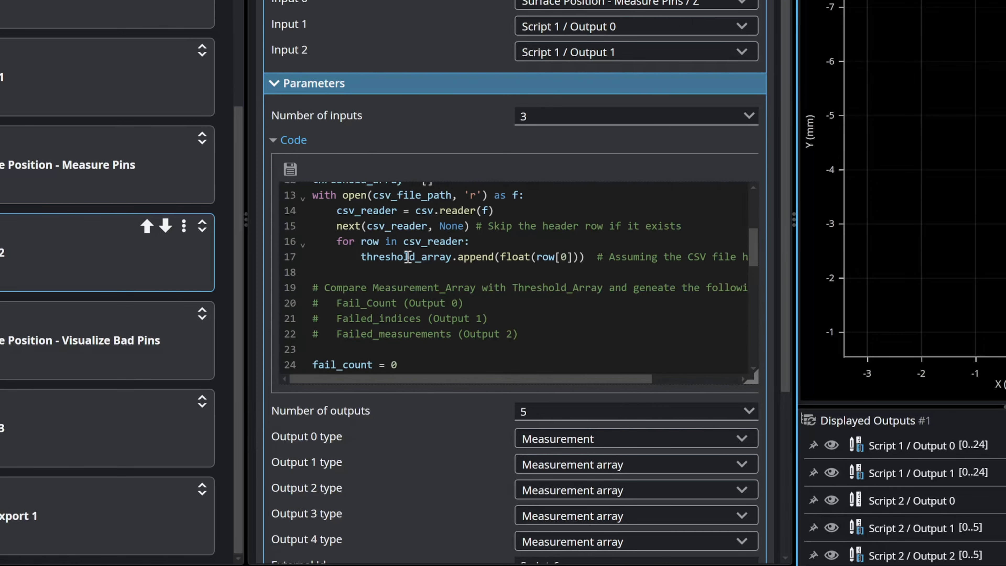
scroll(408, 257, "down", 2)
scroll(407, 257, "up", 2)
scroll(510, 228, "down", 6)
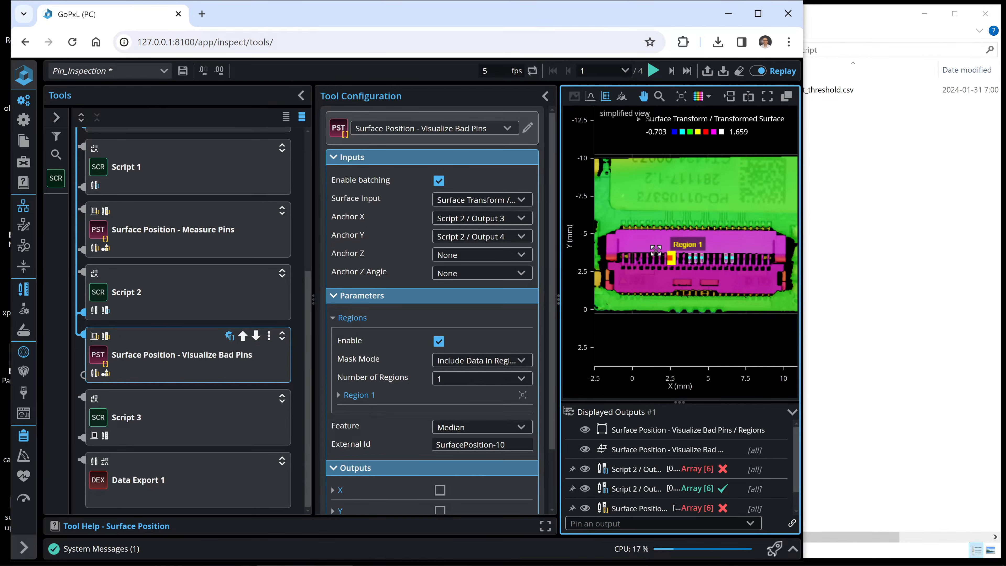
Advance the replay frame by frame from frame 1 to frame 4 to check the Surface Position - Visualize Bad Pins results.
scroll(656, 253, "up", 2)
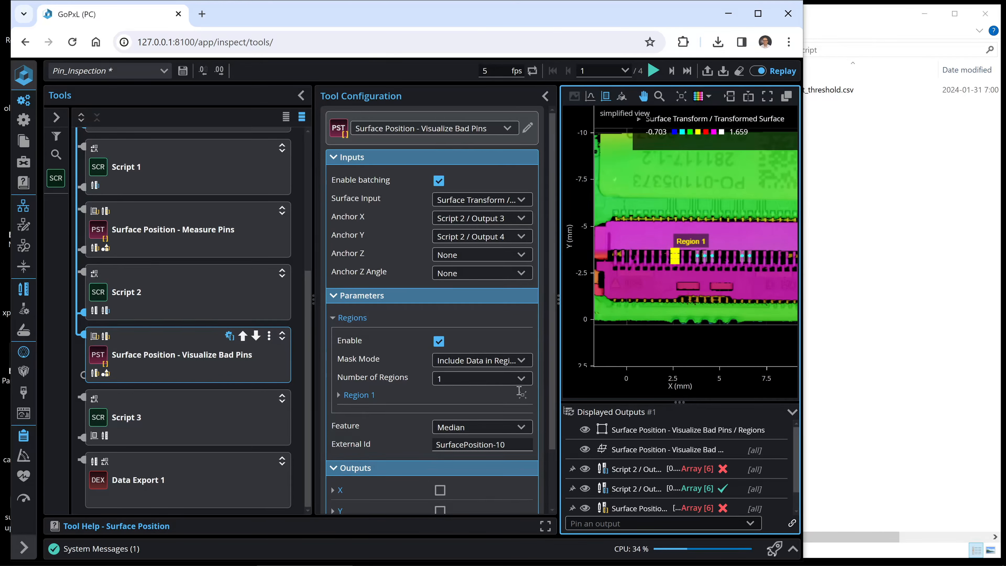
scroll(403, 406, "down", 2)
left_click(672, 72)
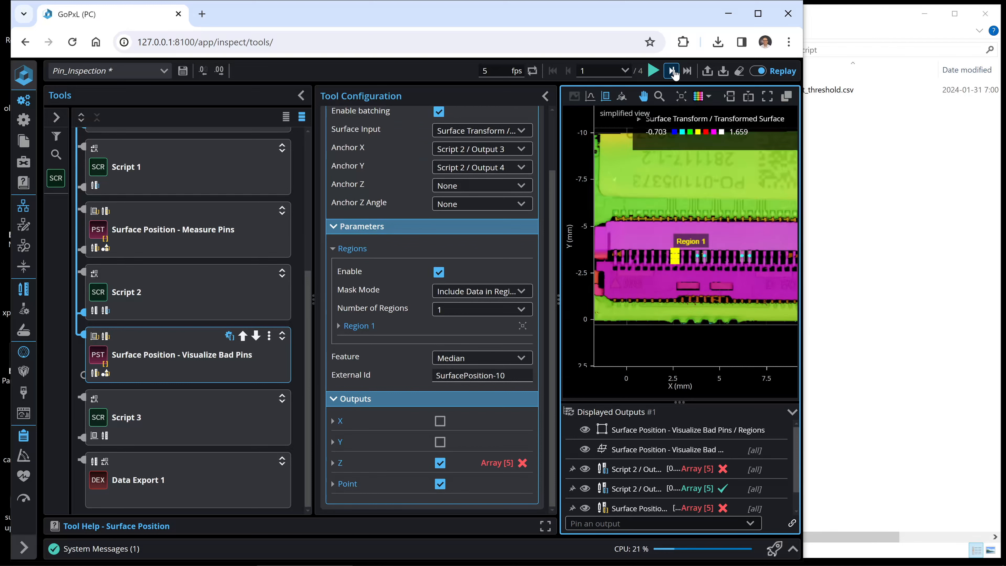
left_click(672, 71)
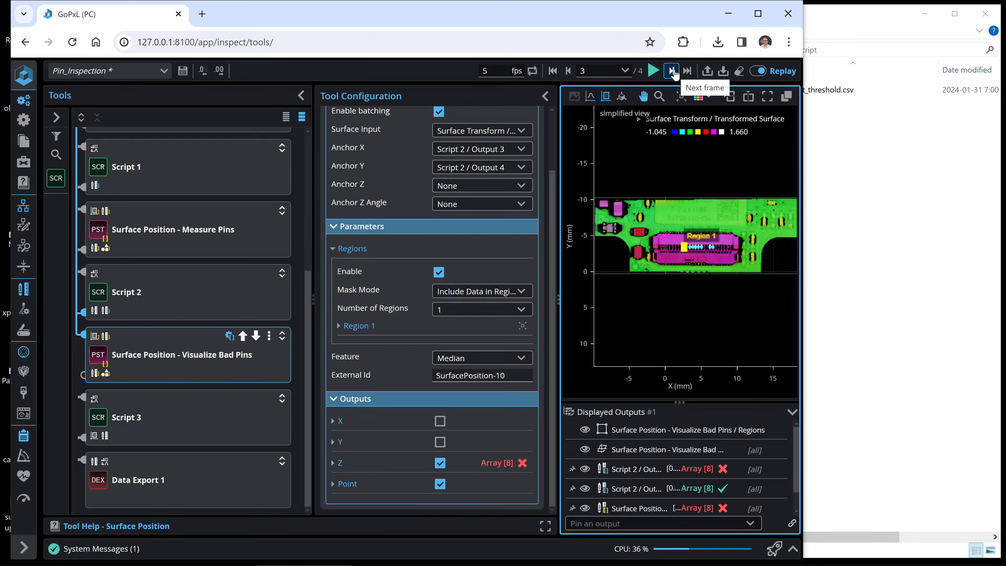
left_click(672, 71)
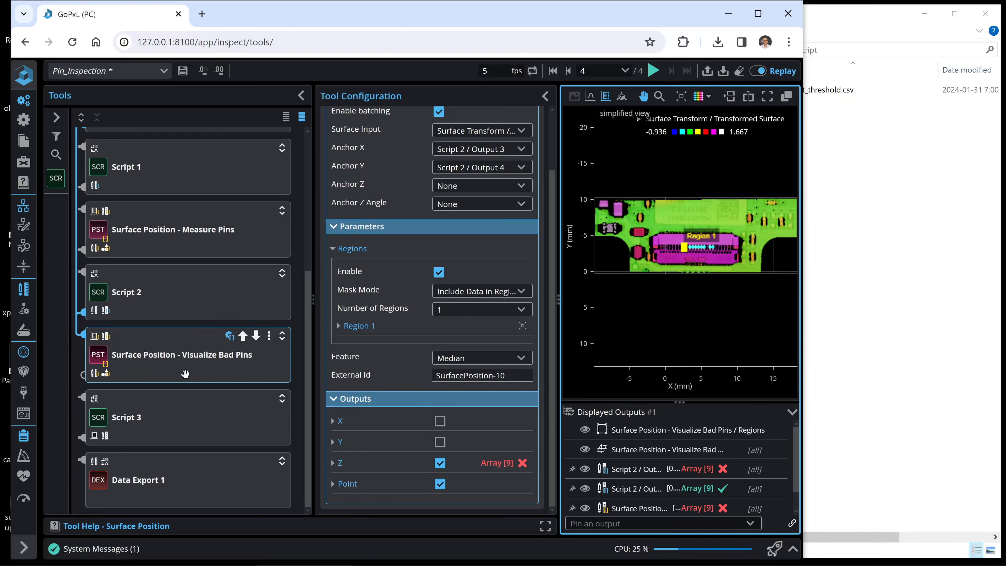
Open Script 3 and read its code from the imports and fail count retrieval down to the send_surface line.
left_click(162, 413)
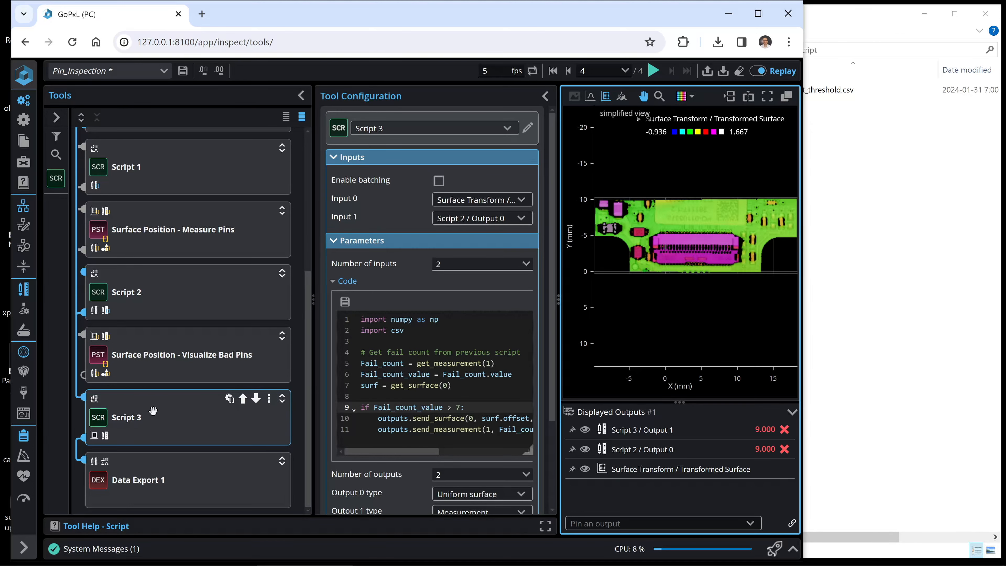
left_click(425, 341)
key("Down")
key("Down")
key("Down")
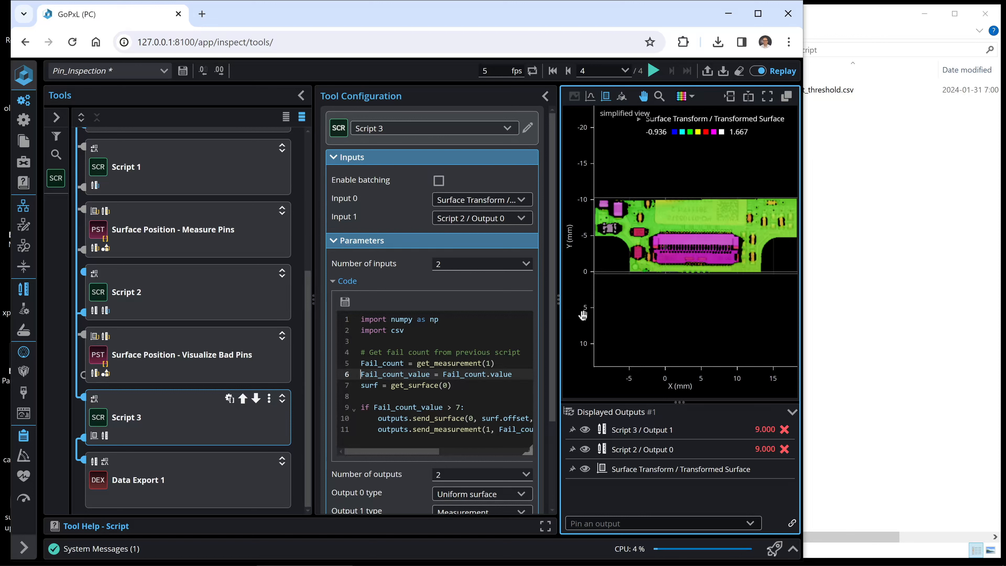
key("Down")
key("Down")
key("Down")
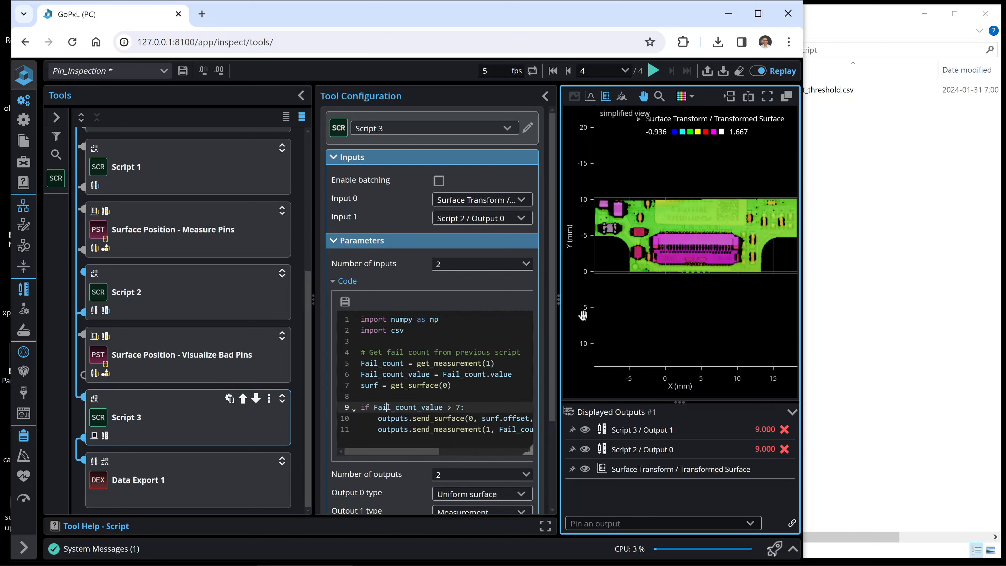
key("Right")
key("Right")
key("Right")
key("Right")
key("Right")
key("Right")
key("Down")
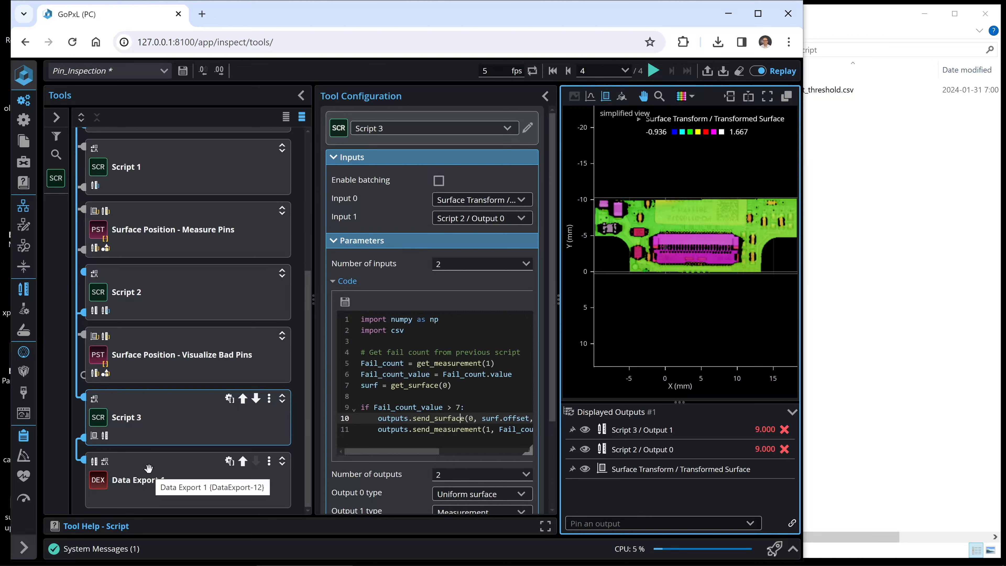
Examine the Fail_count_value > 7 condition and the send_surface call for output 0 in the Script 3 code.
left_click(482, 405)
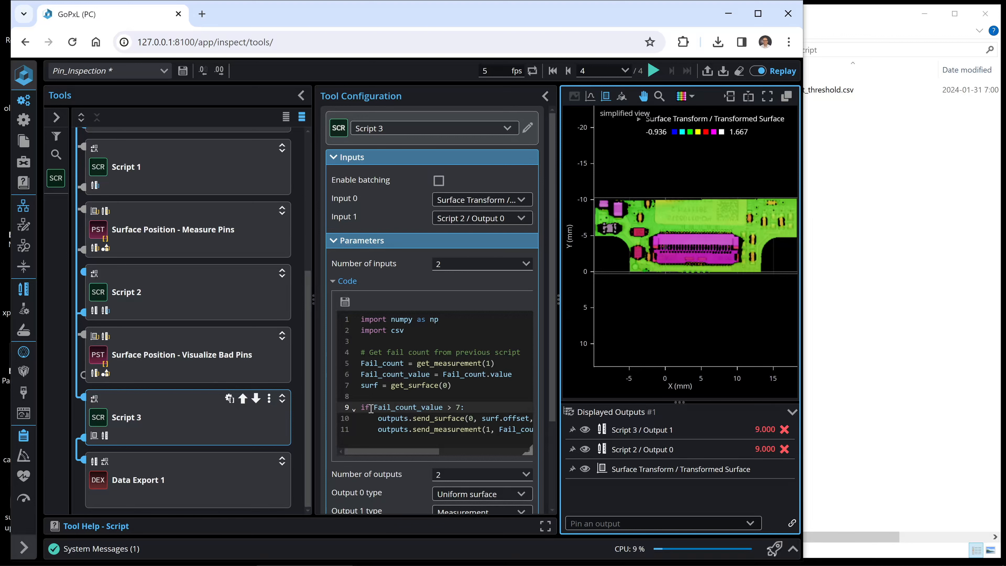
left_click_drag(372, 406, 470, 404)
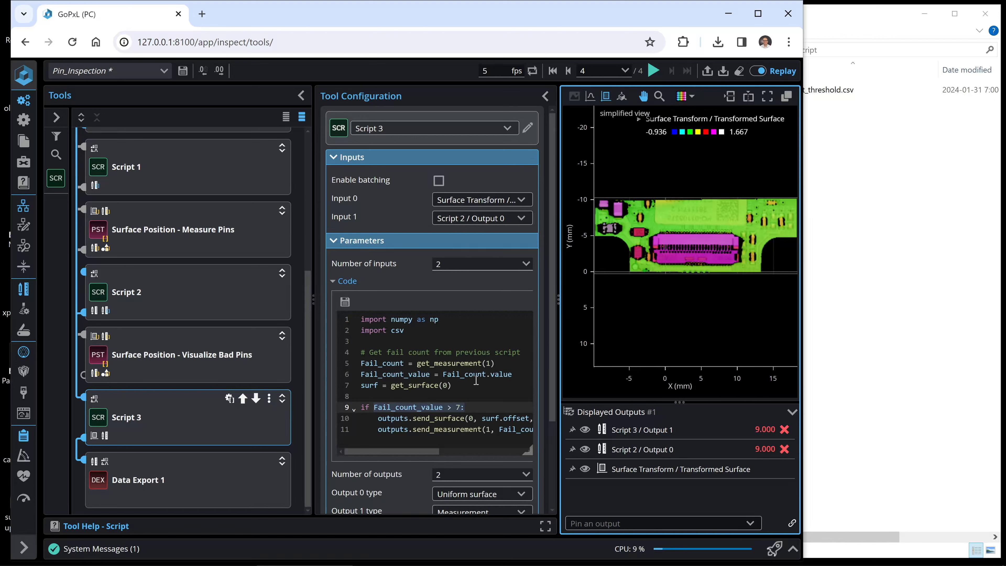
scroll(480, 337, "down", 3)
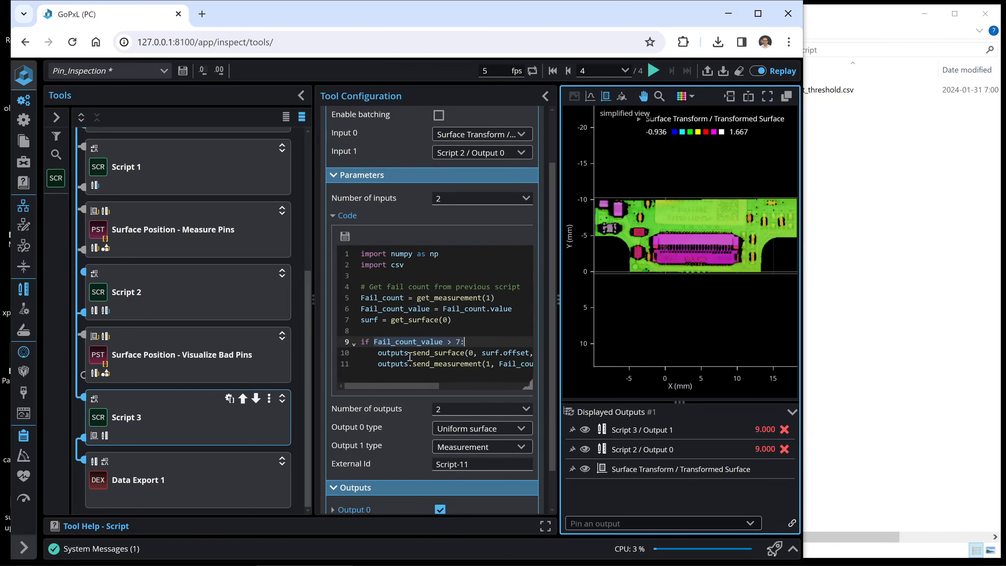
left_click(410, 356)
left_click(478, 353)
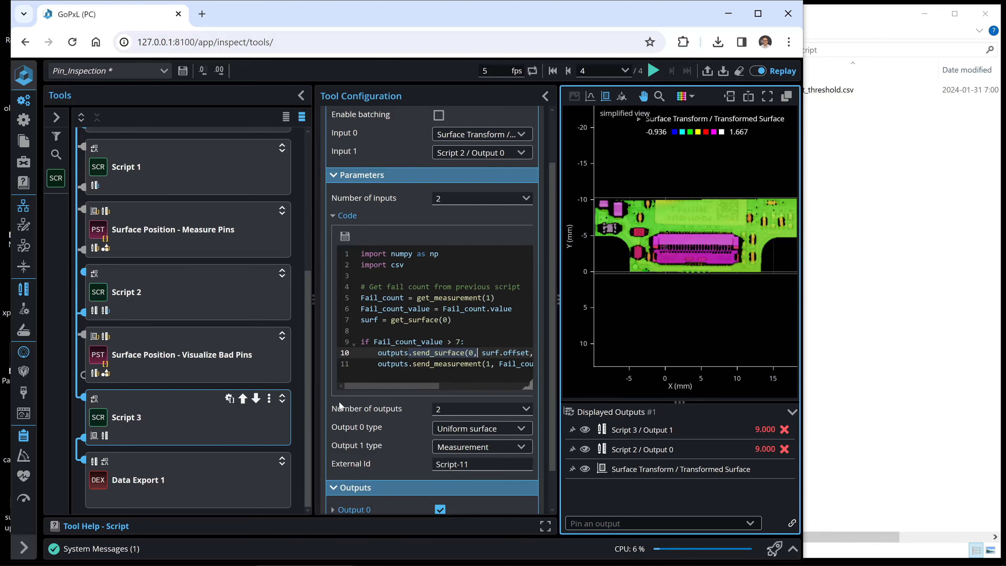
Review the Data Export 1 settings and switch to File Explorer to check the DataExport folder.
left_click(159, 477)
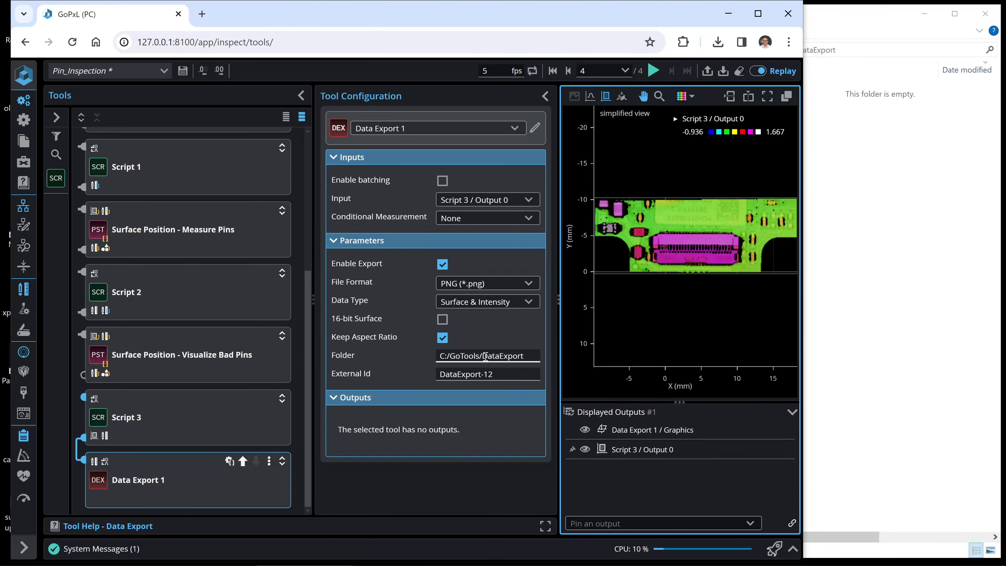
left_click(930, 305)
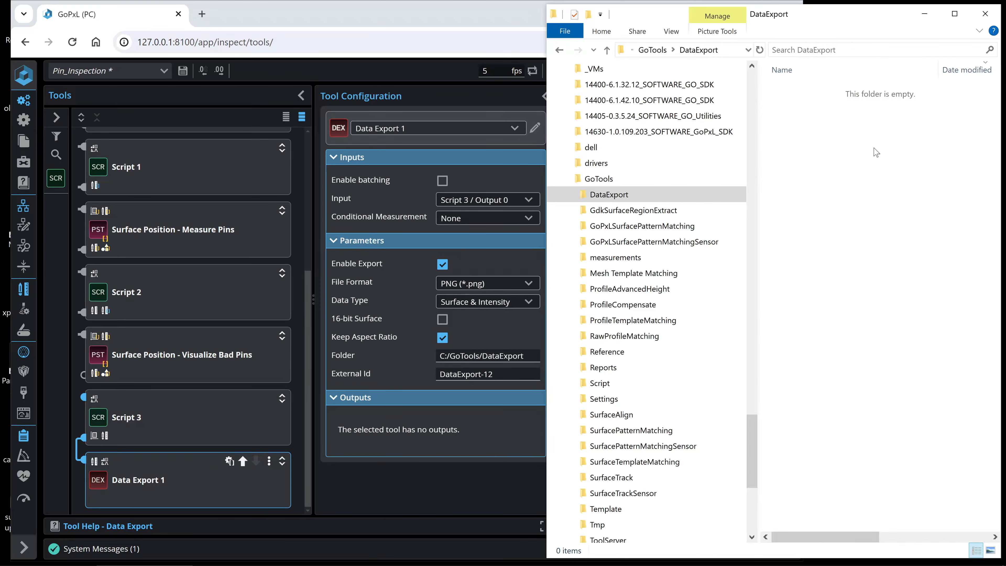
Return to Script 3 in GoPxL, restart the replay at frame 1 and advance it one frame at a time to frame 3.
left_click(160, 437)
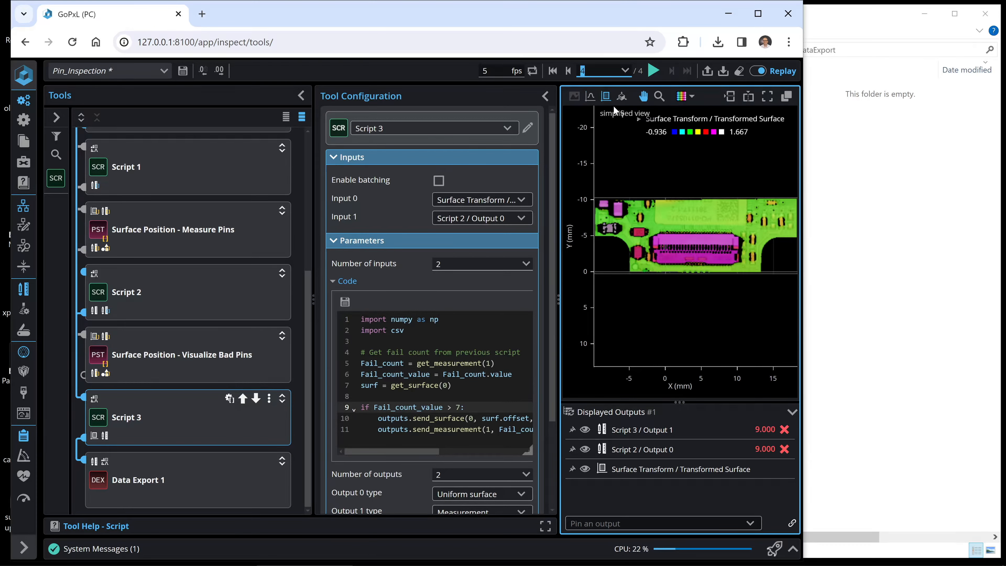
left_click(621, 99)
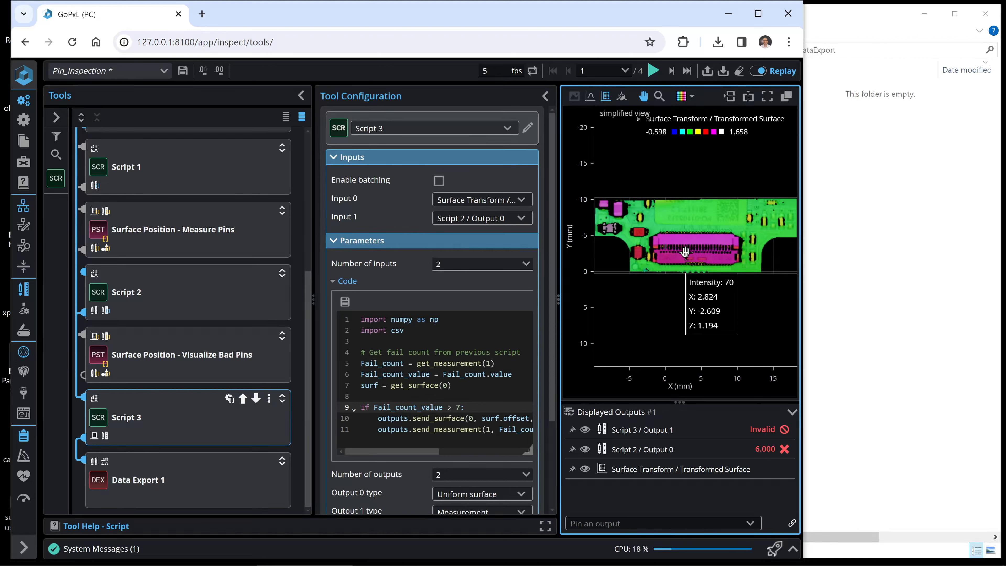
left_click(672, 72)
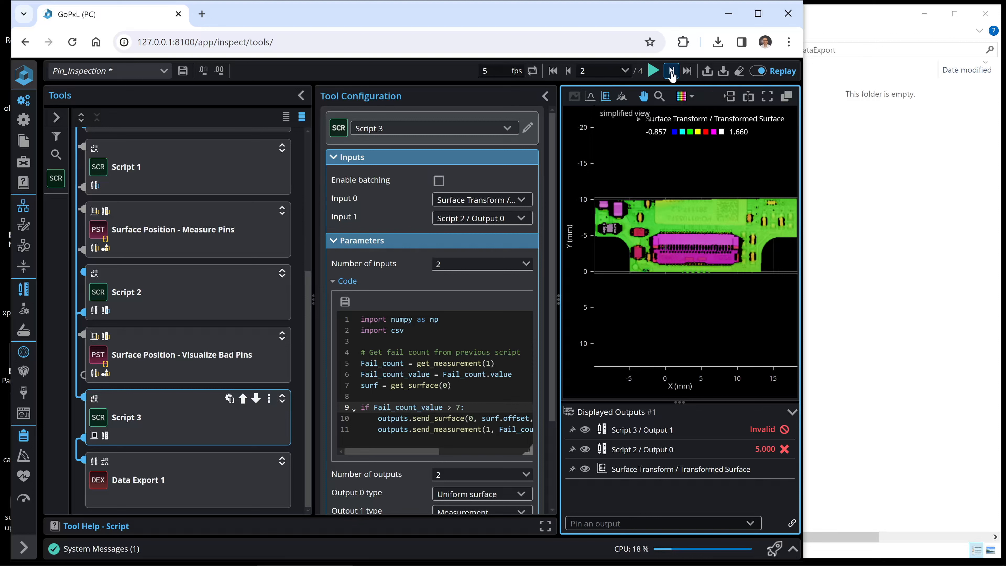
left_click(671, 72)
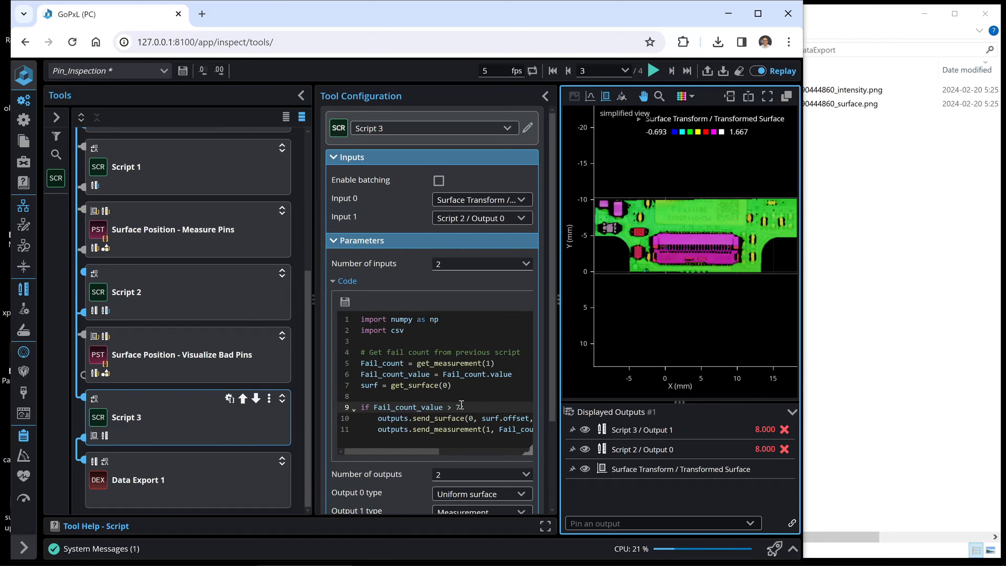
Check the Script 3 outputs and the exported PNG files in the DataExport folder, and return to Data Export 1 in GoPxL.
scroll(461, 404, "down", 3)
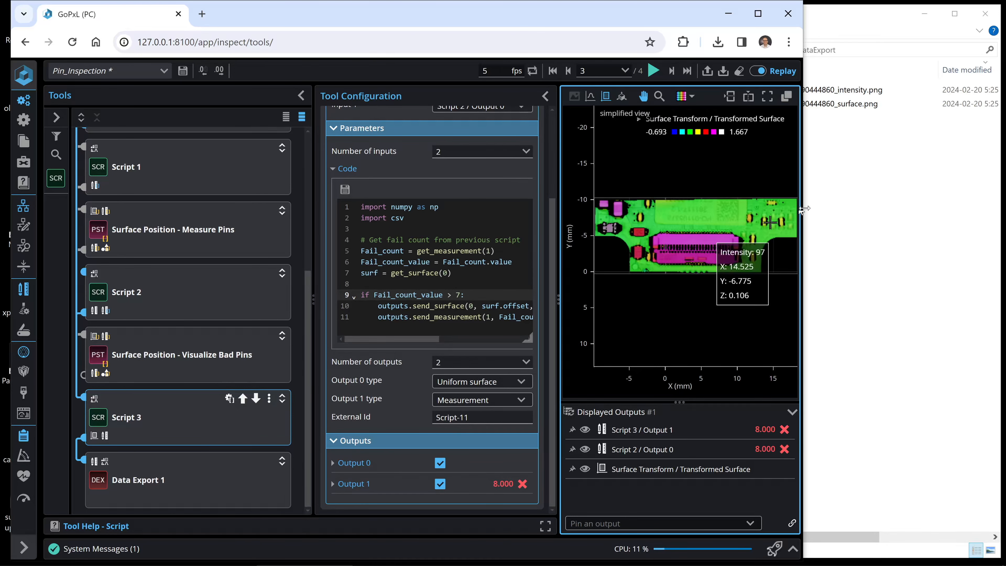
left_click(865, 194)
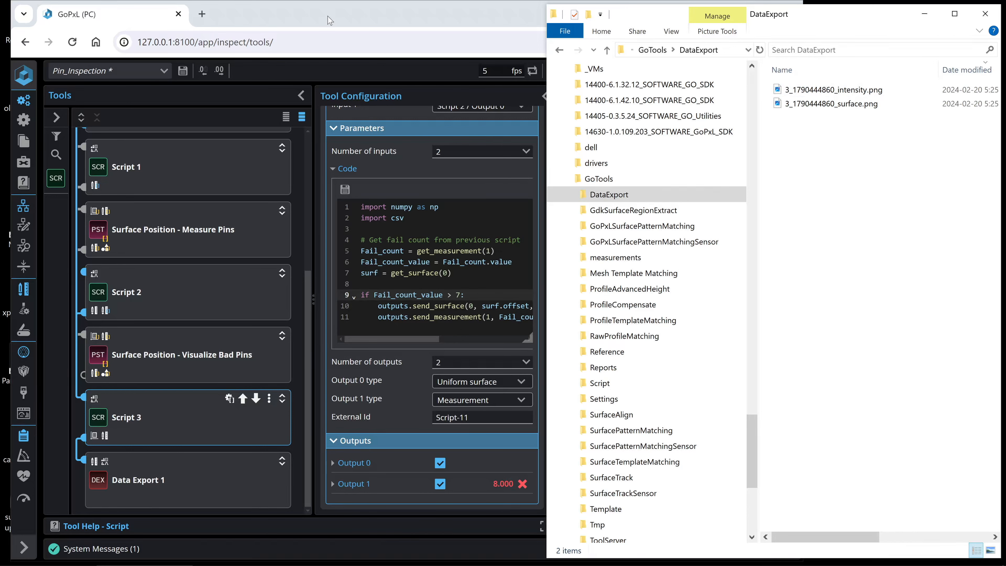
left_click(346, 20)
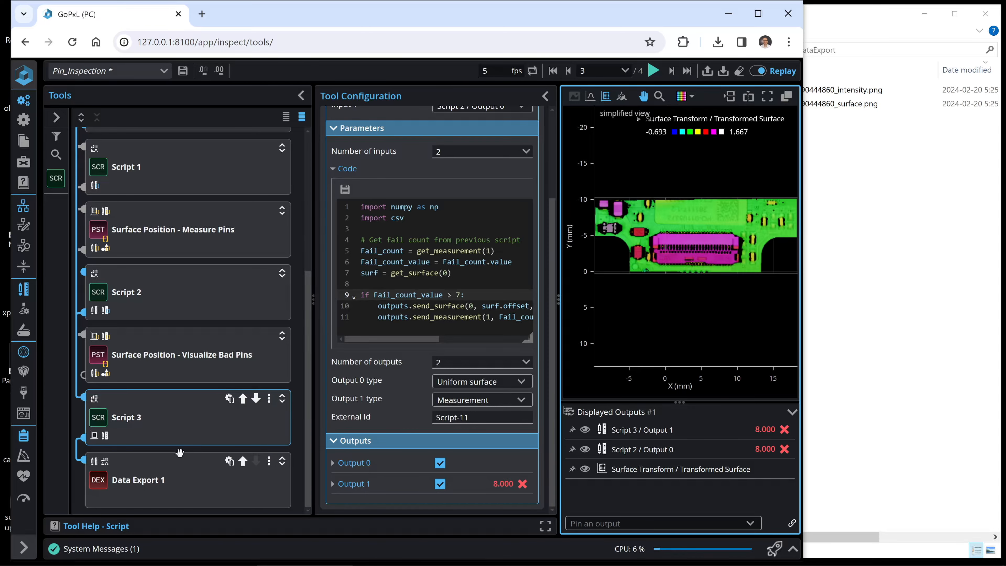
left_click(177, 465)
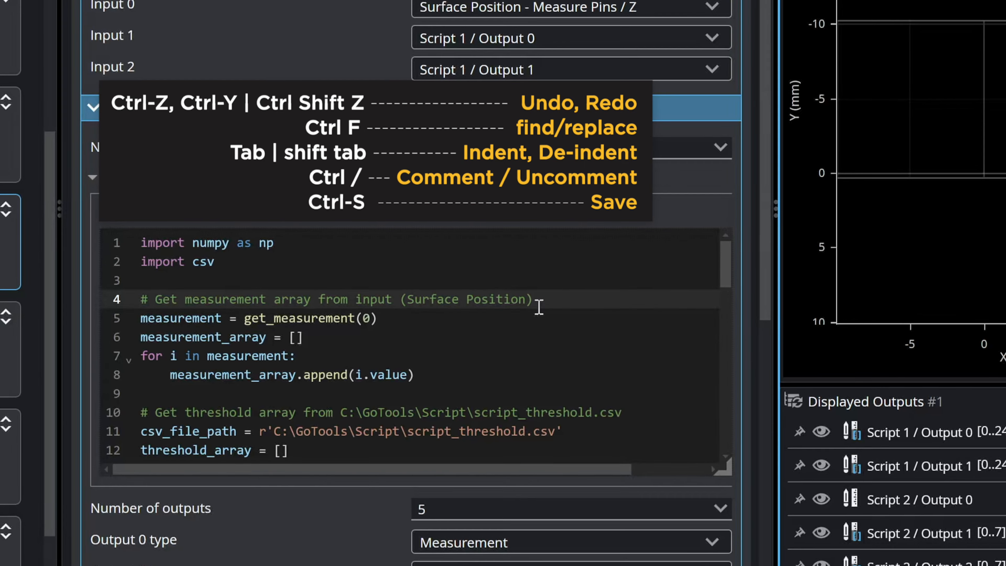
Add log_info("Loading "+csv_file_path) on a new line below the csv_file_path assignment in Script 2 and save the script.
key("Down")
key("Down")
key("Down")
key("Down")
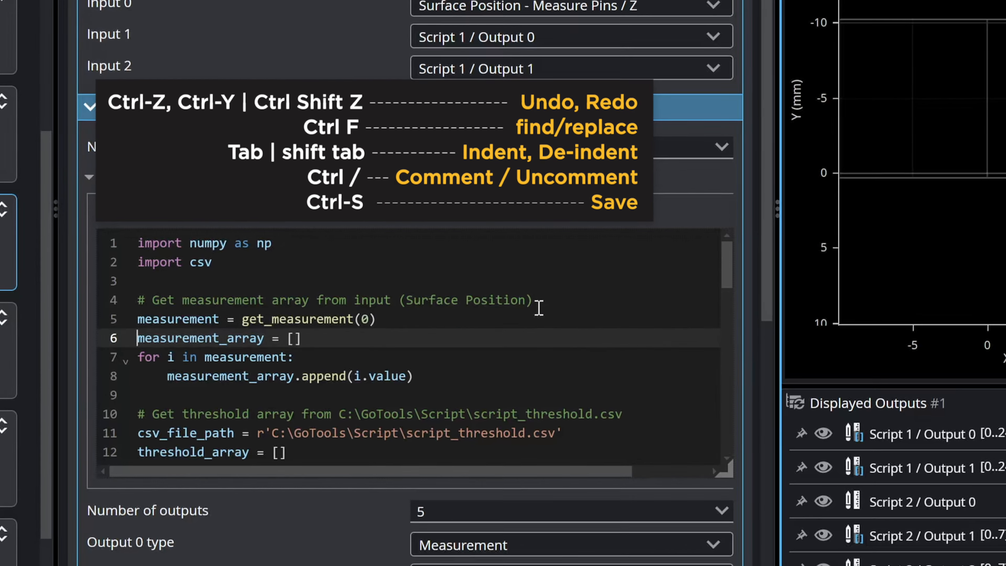
key("Down")
key("Return")
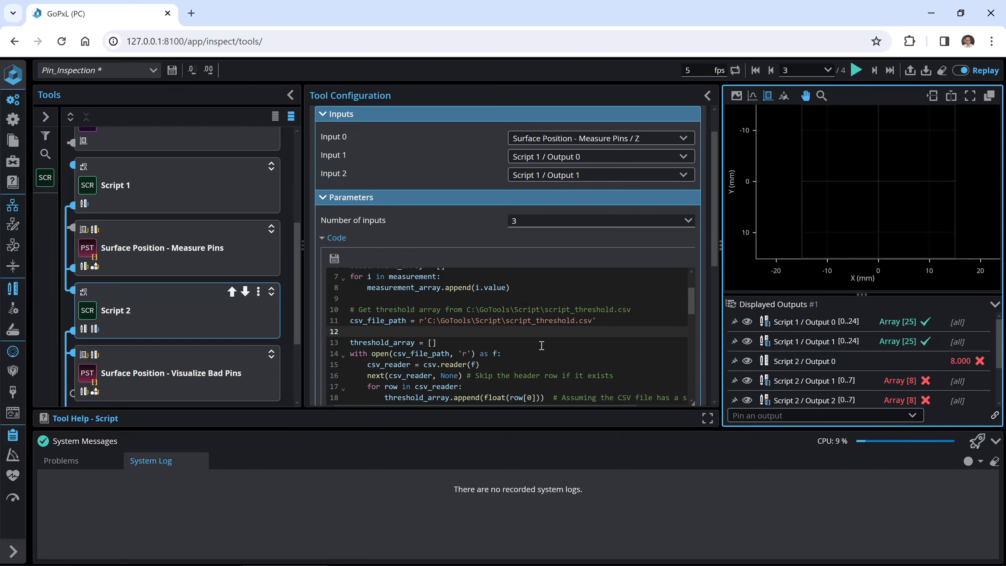
type("info()\"Loading \"+csv_file_path")
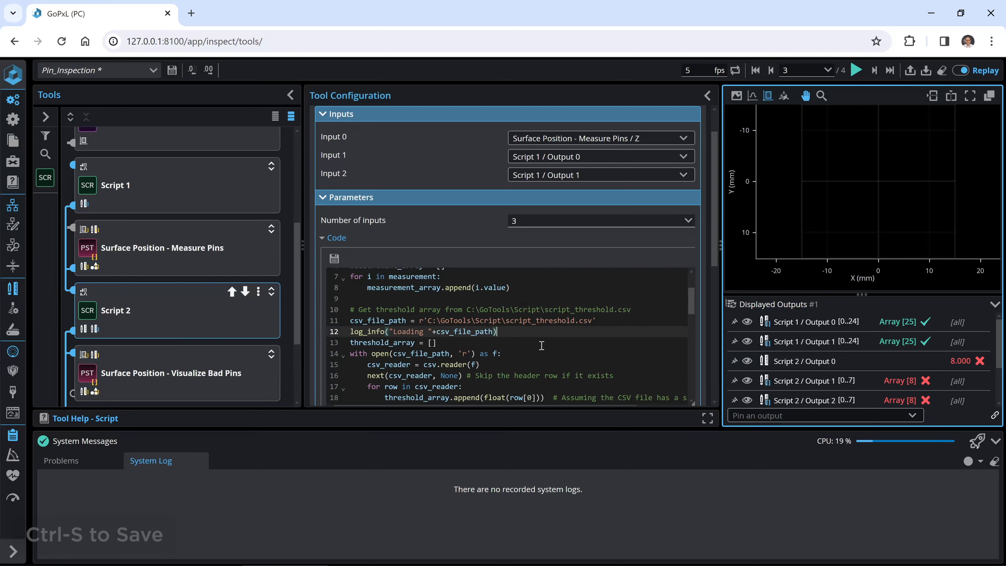
key("ctrl+s")
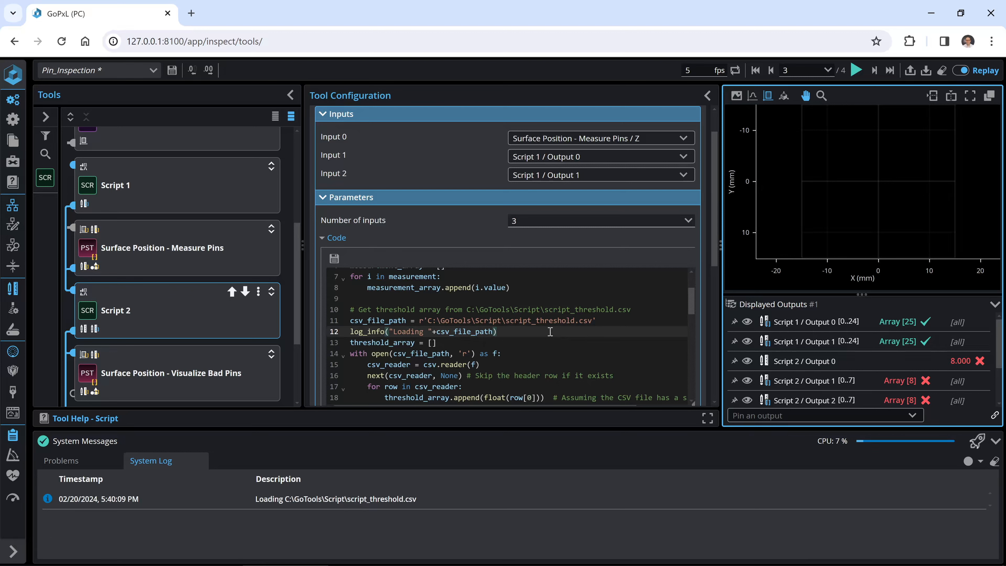
triple_click(550, 331)
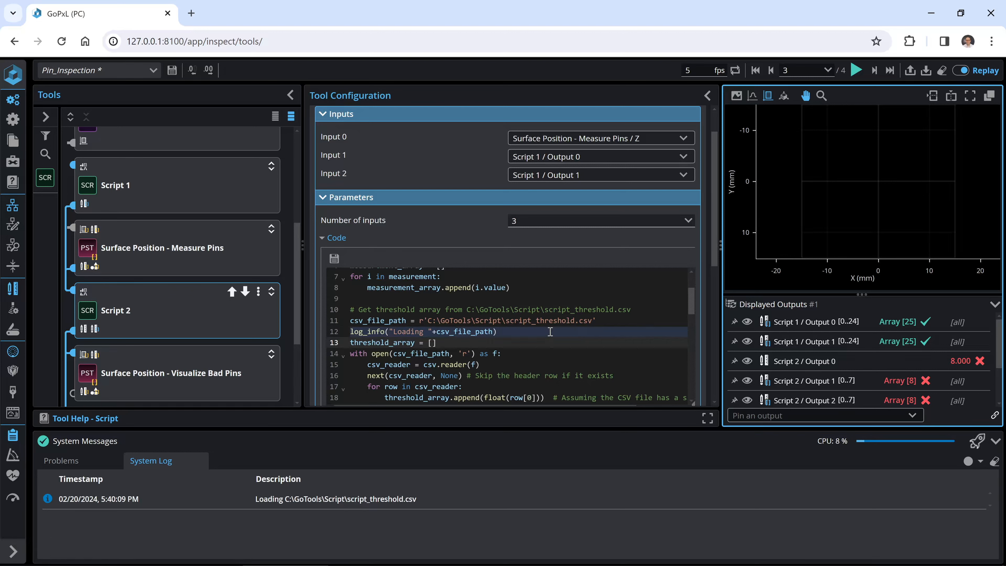